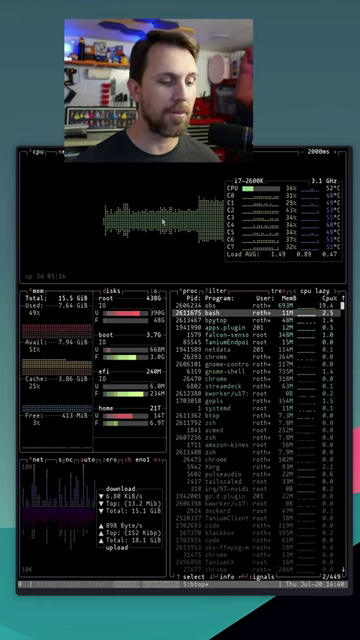
Step: Move the process selection down from bash past bpytop to btop
key("Down")
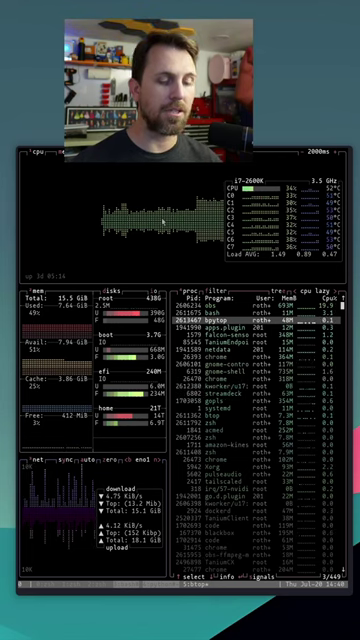
key("Down")
key("Down")
key("Down")
key("Down")
key("Down")
key("Down")
key("Down")
key("Down")
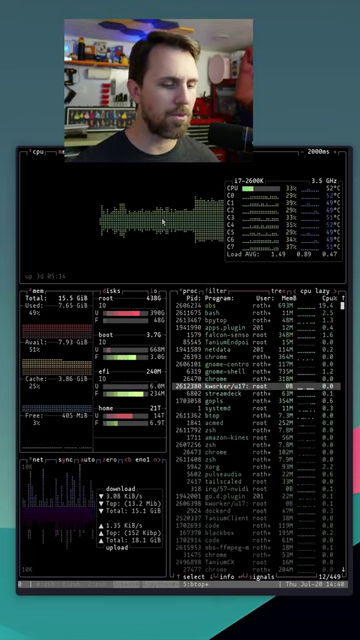
key("Down")
key("Down")
key("Down")
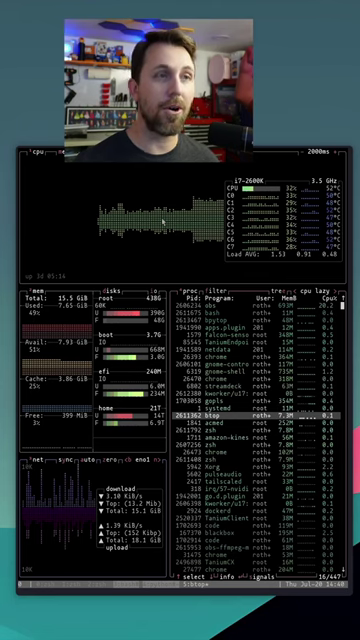